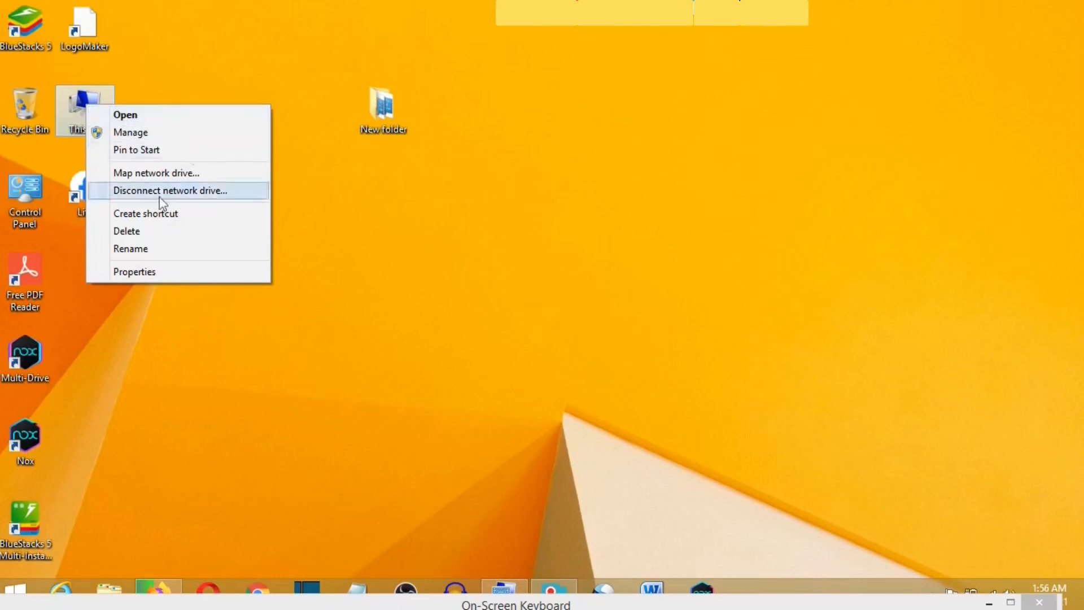
Open Device Manager from This PC's system properties and expand the display adapters
{"action": "left_click", "coordinate": [149, 273]}
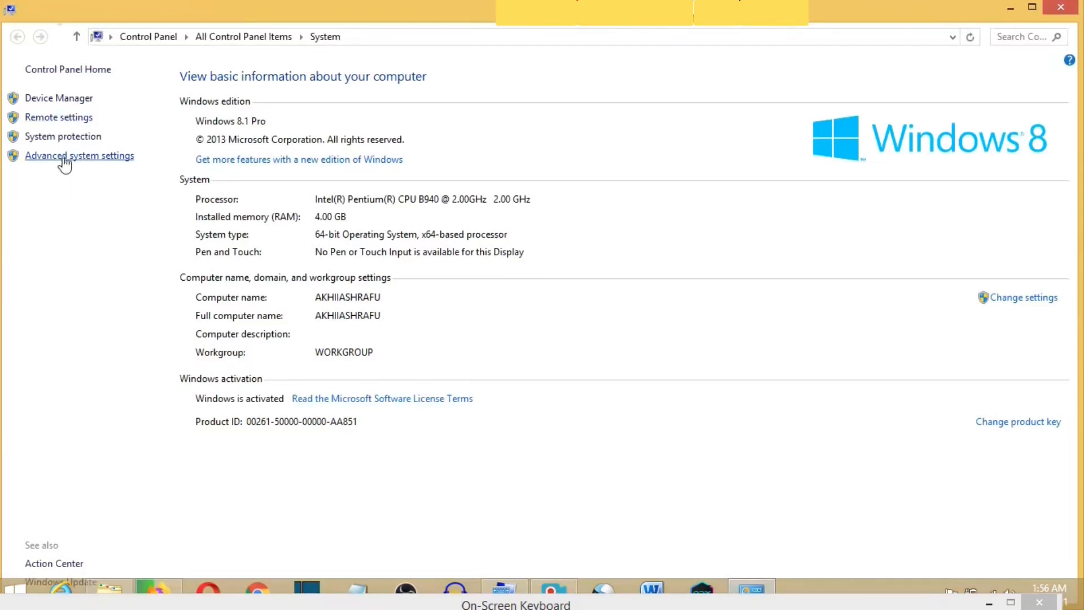
{"action": "left_click", "coordinate": [75, 99]}
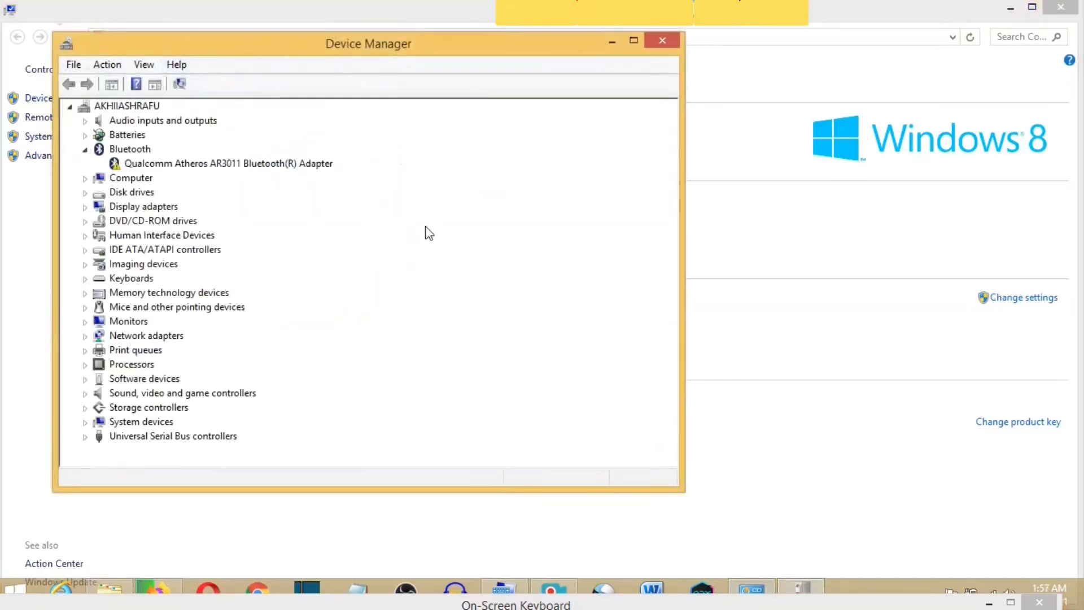
{"action": "left_click", "coordinate": [86, 207]}
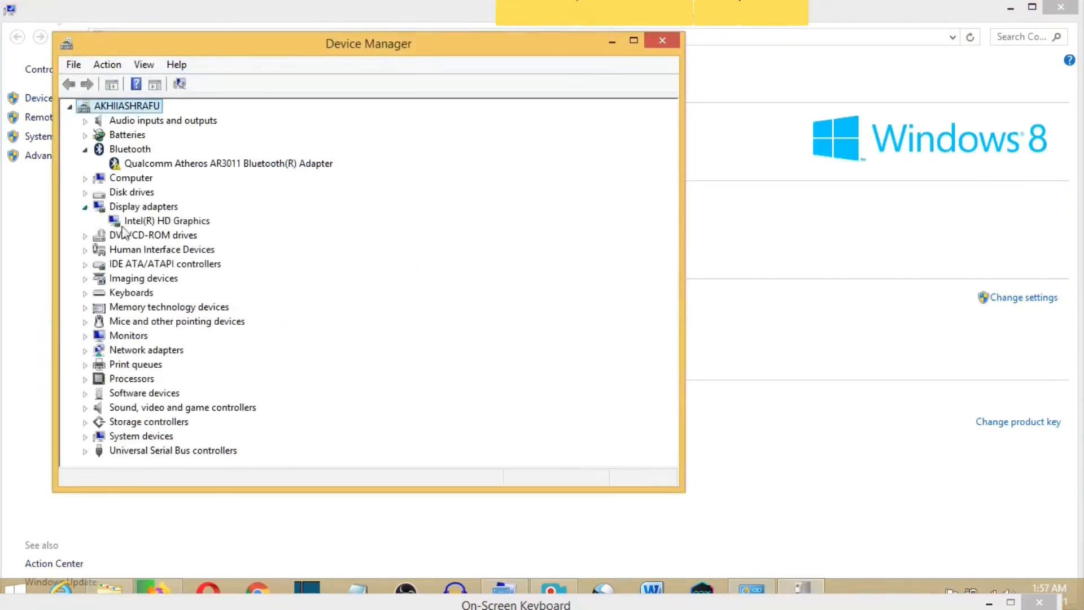
{"action": "left_click", "coordinate": [85, 208]}
{"action": "left_click", "coordinate": [85, 208]}
Update the Intel(R) HD Graphics driver by searching automatically for updated driver software, and close the wizard
{"action": "right_click", "coordinate": [170, 223]}
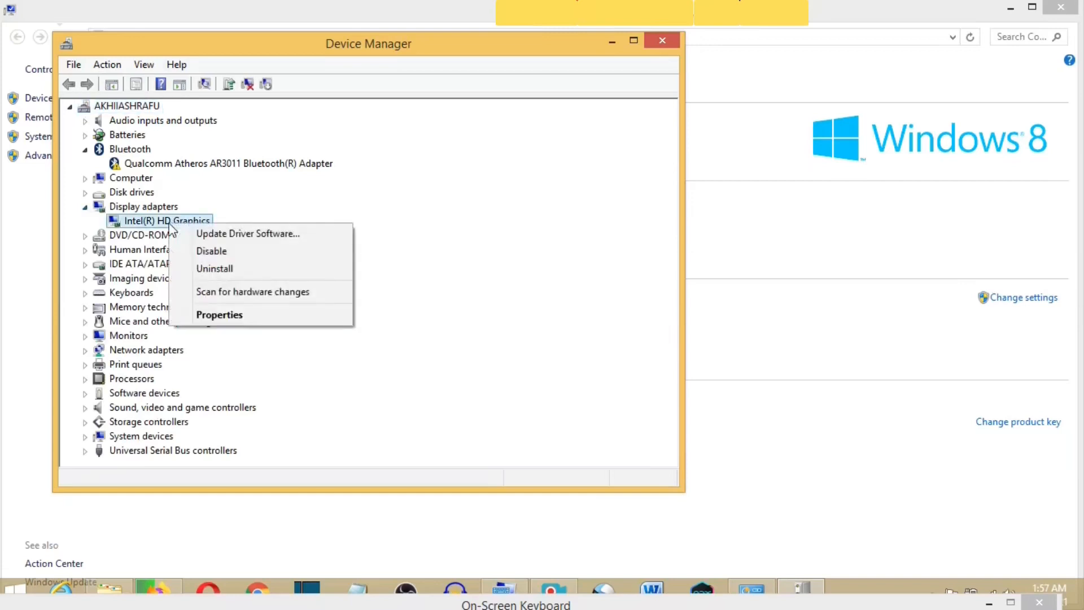
{"action": "left_click", "coordinate": [261, 235]}
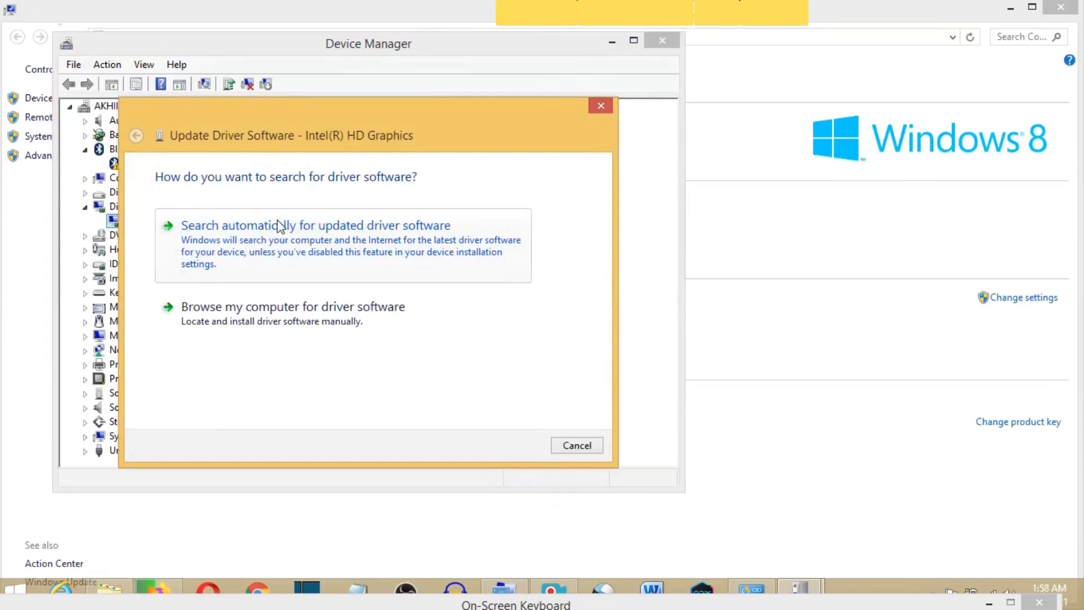
{"action": "left_click", "coordinate": [285, 234]}
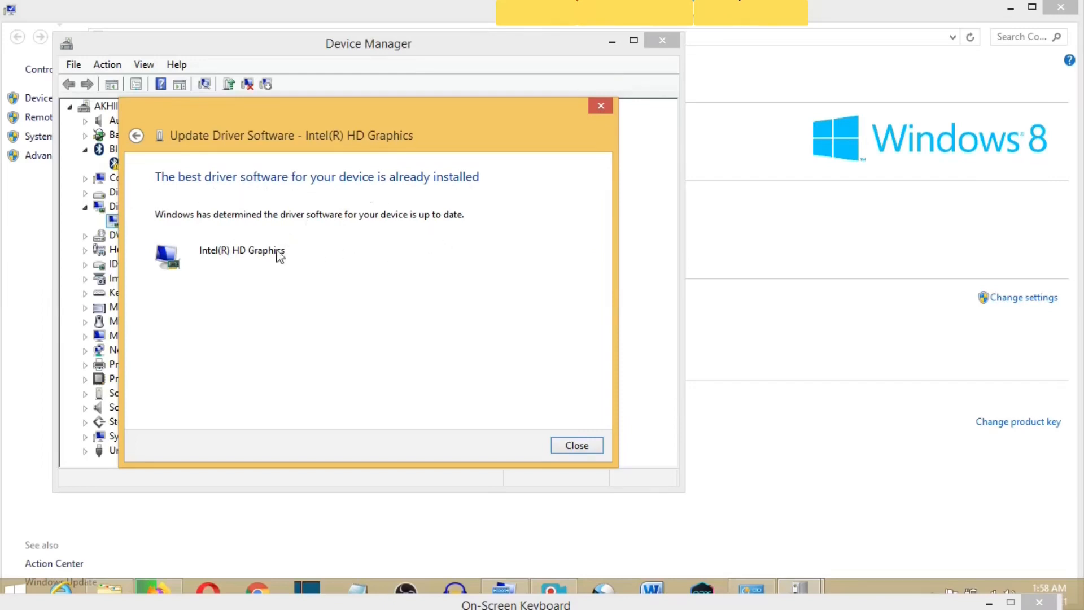
{"action": "left_click", "coordinate": [588, 449]}
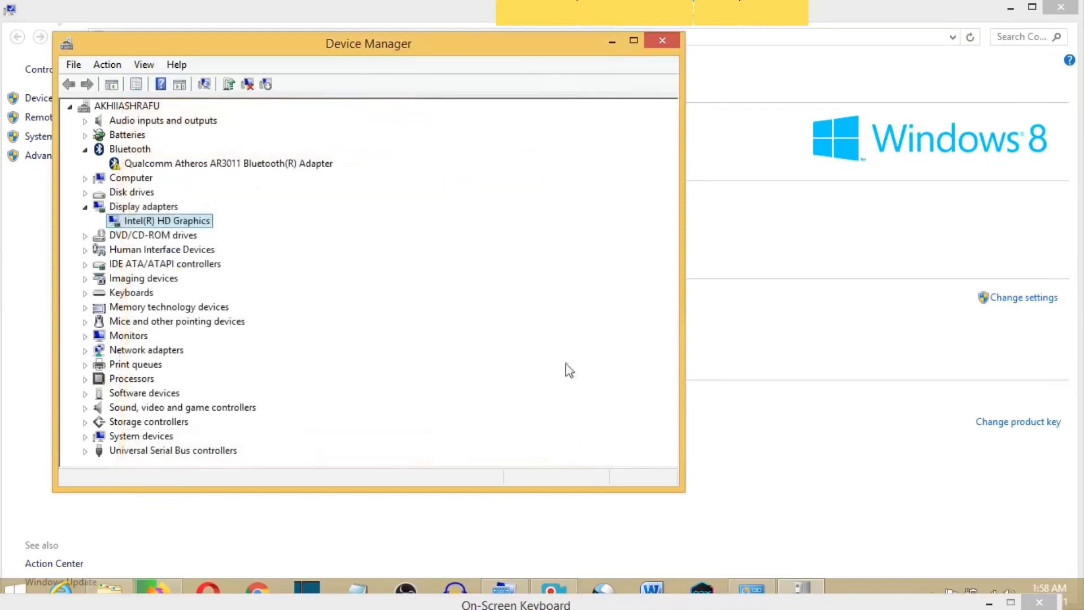
Close Device Manager and the System window to return to the desktop
{"action": "left_click", "coordinate": [663, 40]}
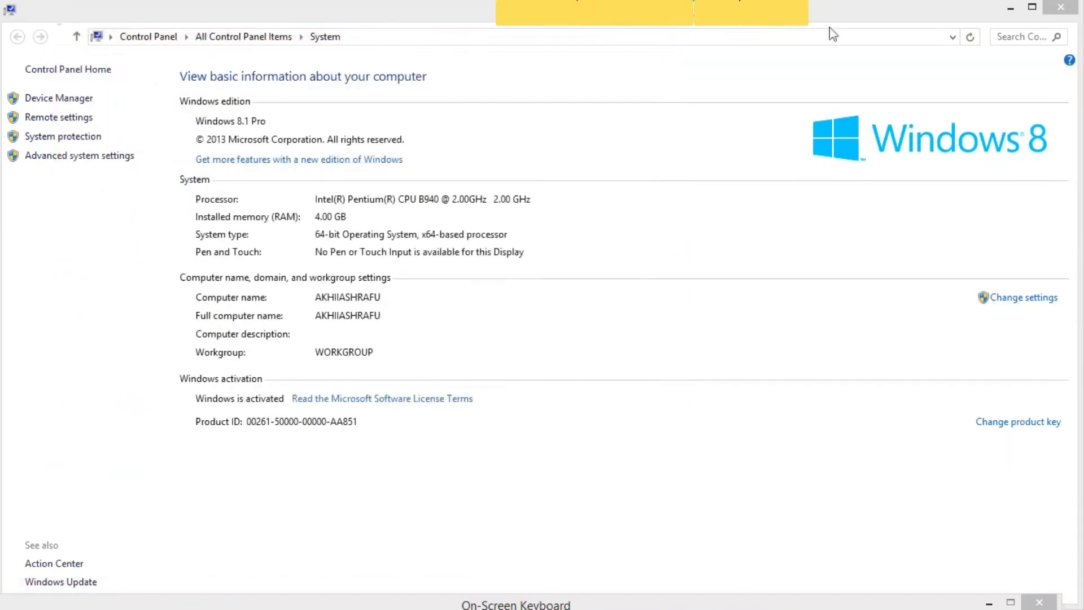
{"action": "left_click", "coordinate": [1072, 8]}
{"action": "left_click", "coordinate": [1069, 7]}
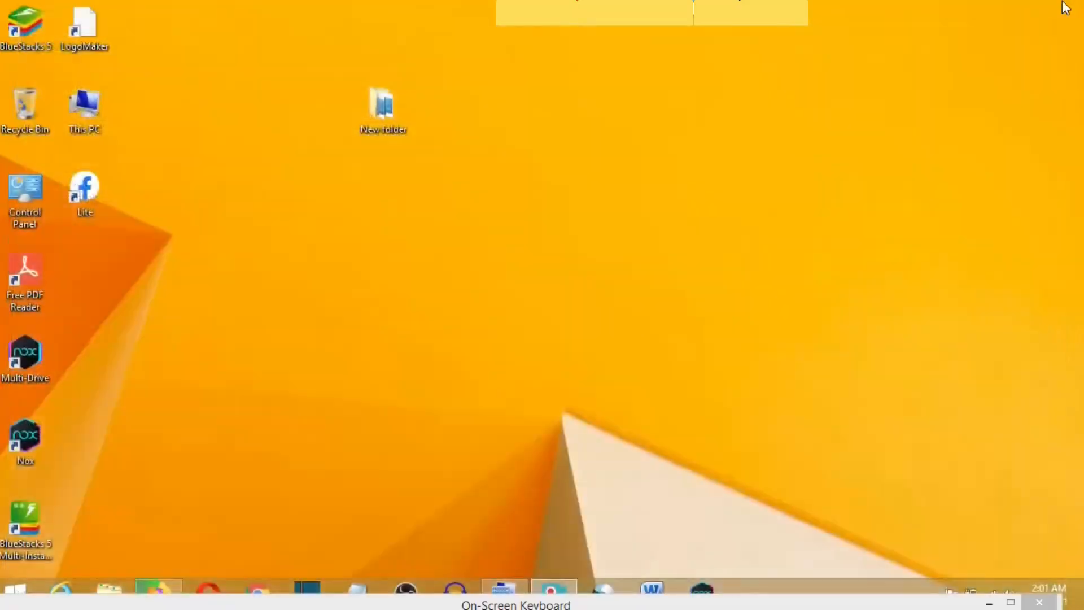
Launch the Registry Editor by running regedit
{"action": "right_click", "coordinate": [17, 593]}
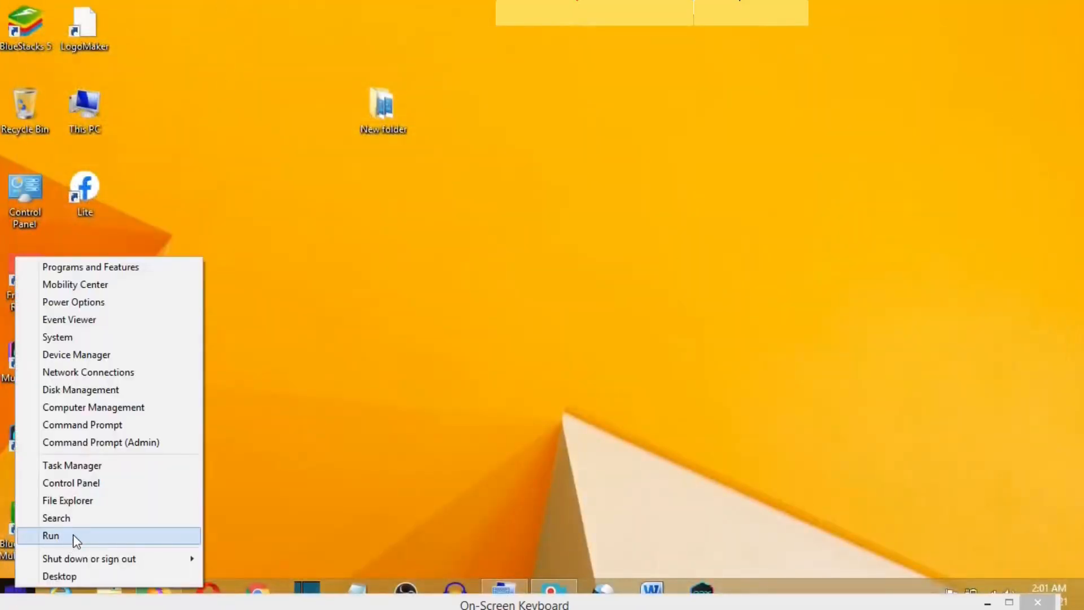
{"action": "left_click", "coordinate": [73, 534]}
{"action": "left_click_drag", "start_coordinate": [195, 418], "coordinate": [434, 309]}
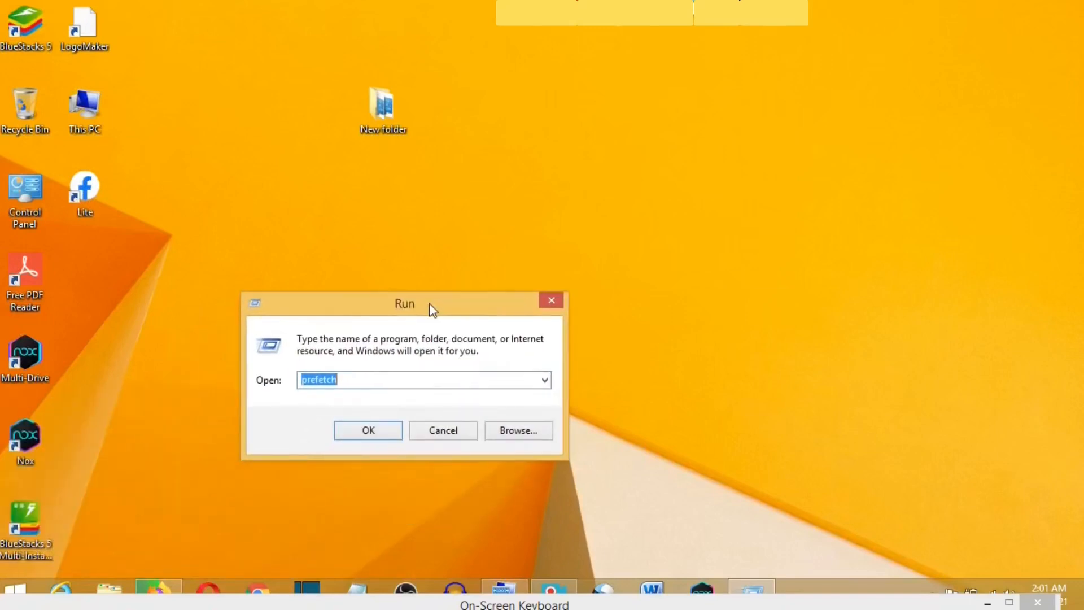
{"action": "right_click", "coordinate": [21, 588]}
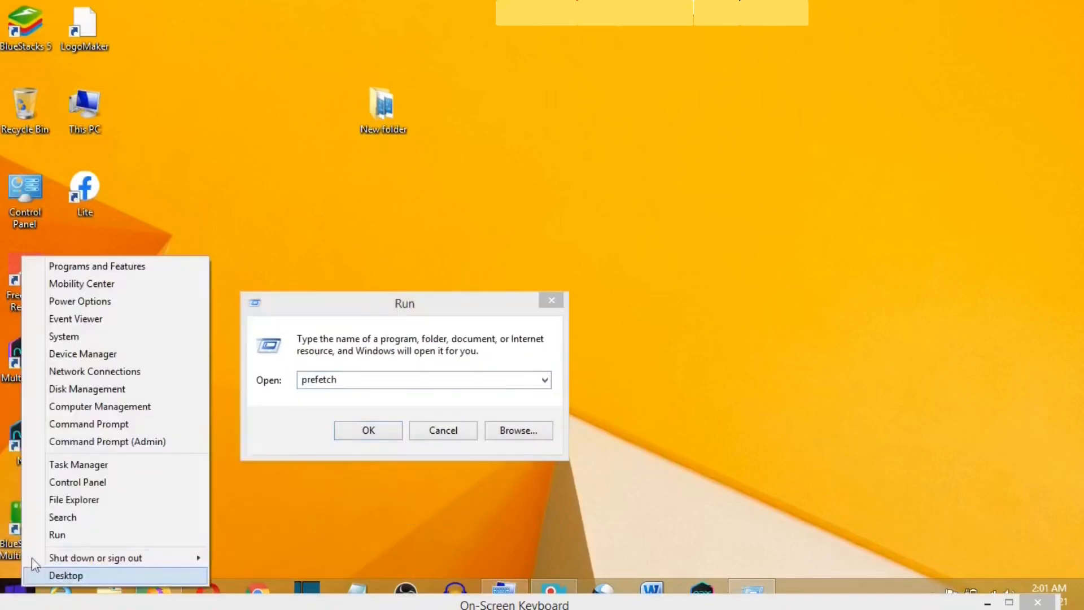
{"action": "left_click", "coordinate": [61, 531]}
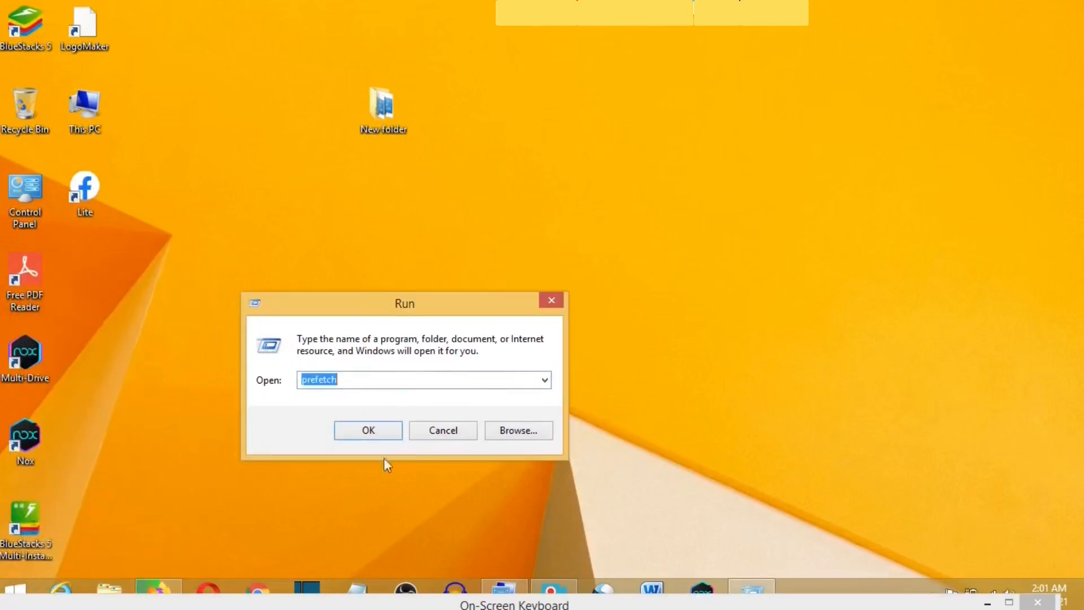
{"action": "left_click_drag", "start_coordinate": [425, 302], "coordinate": [412, 211]}
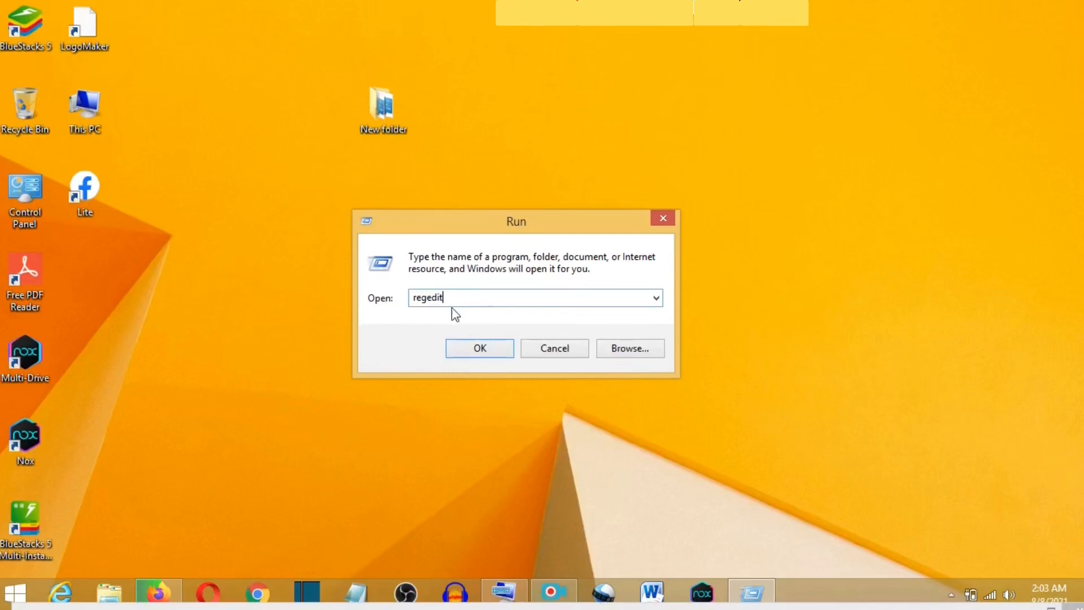
{"action": "left_click", "coordinate": [479, 348]}
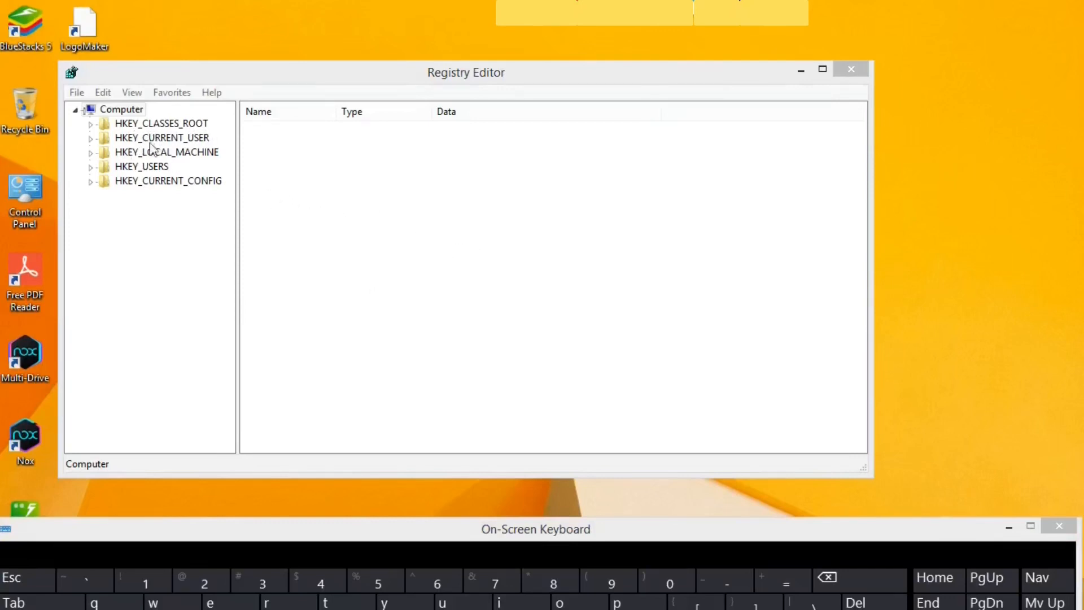
Expand the registry tree down to HKEY_LOCAL_MACHINE\SOFTWARE\Intel
{"action": "left_click", "coordinate": [92, 162]}
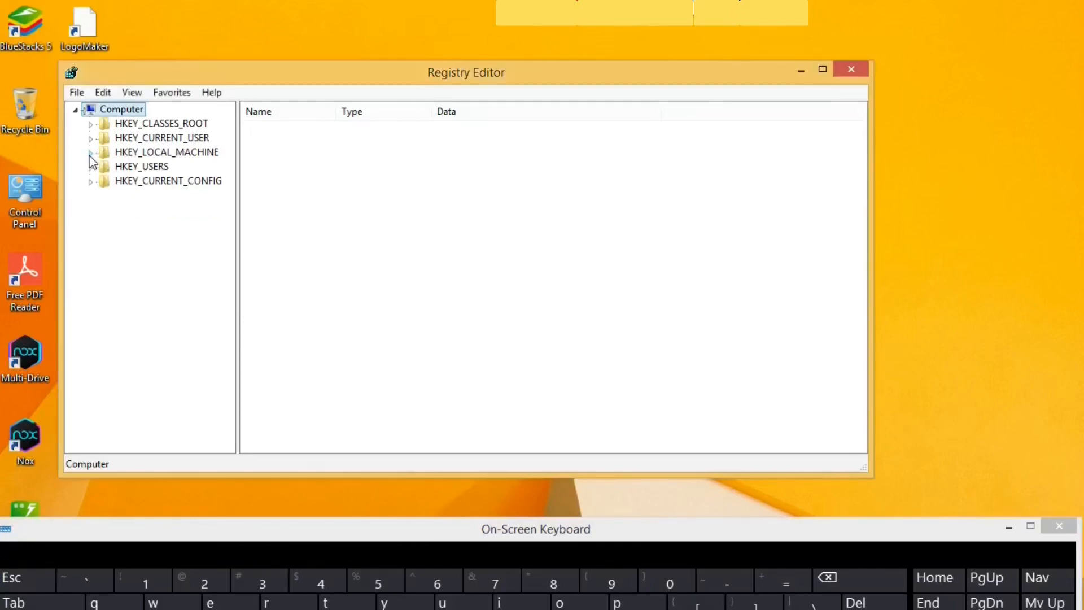
{"action": "left_click", "coordinate": [90, 154]}
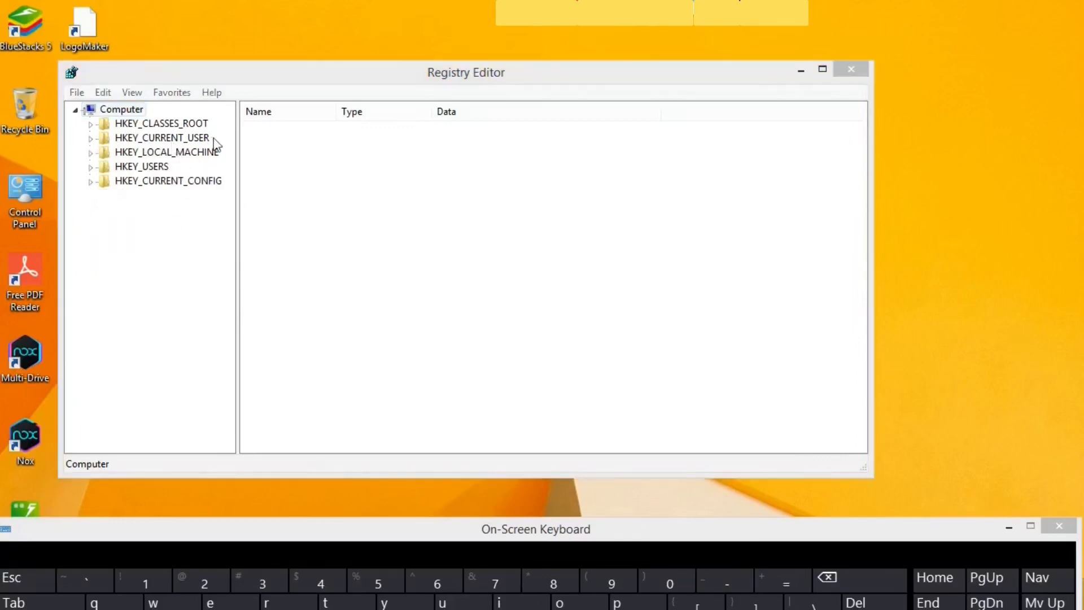
{"action": "left_click", "coordinate": [90, 153]}
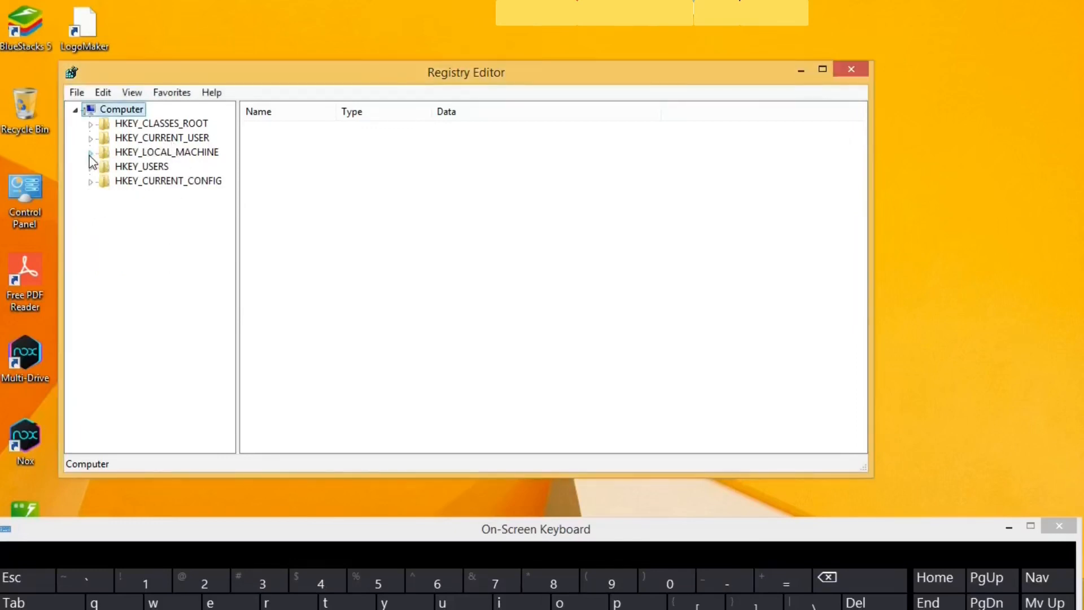
{"action": "left_click", "coordinate": [91, 153]}
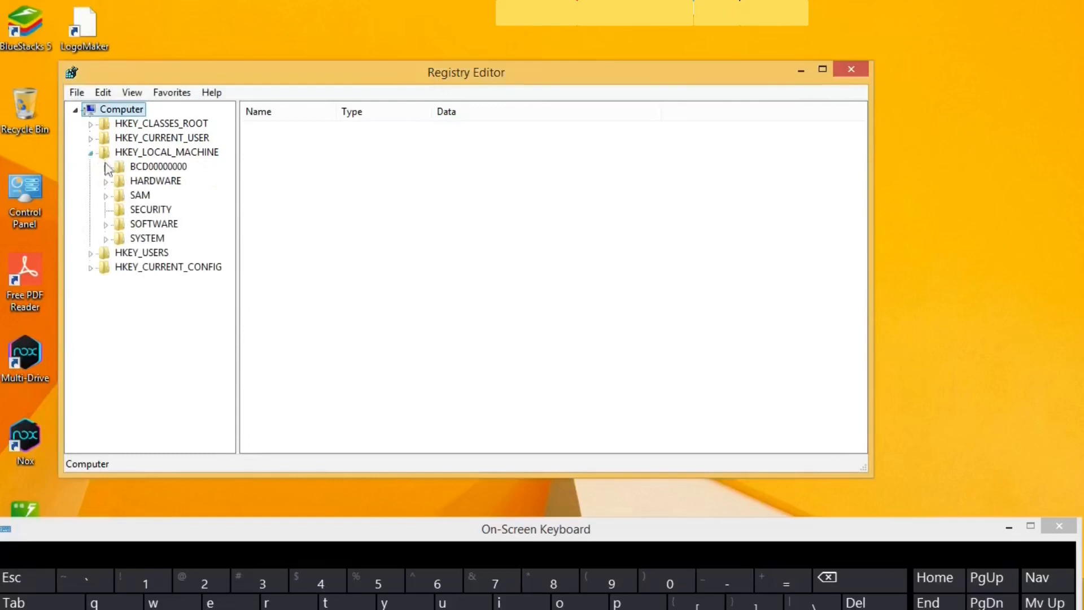
{"action": "left_click", "coordinate": [105, 225]}
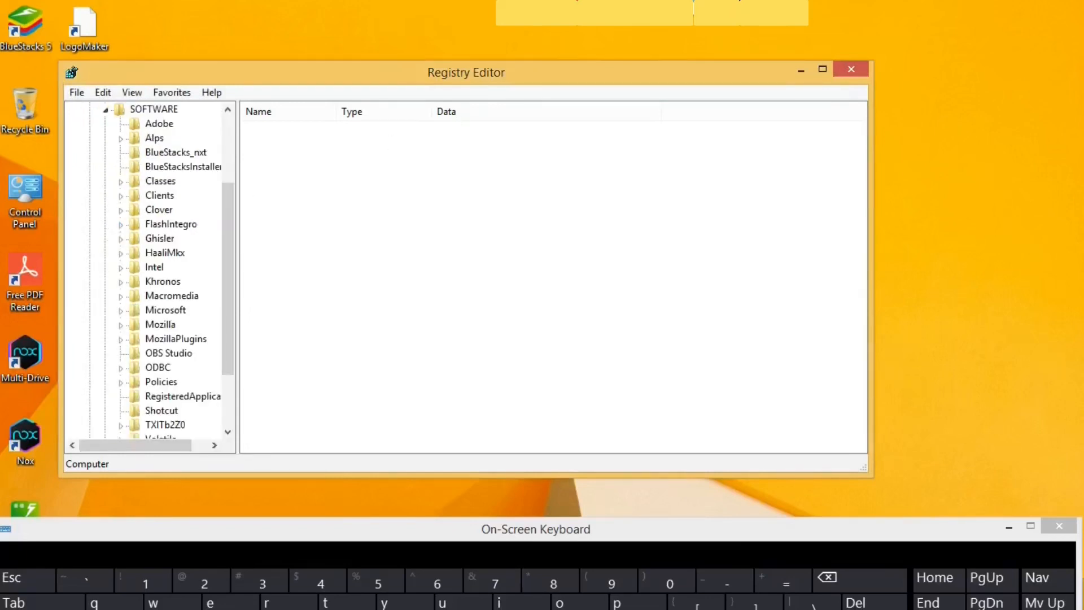
{"action": "left_click", "coordinate": [121, 268]}
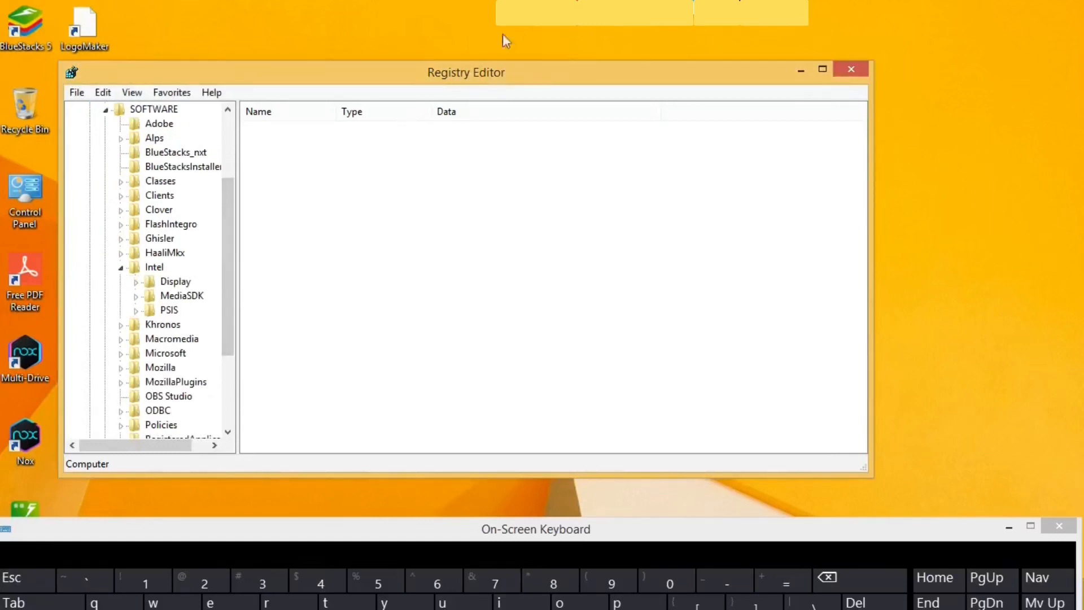
Create a new key under Intel and name it GMM
{"action": "left_click_drag", "start_coordinate": [536, 529], "coordinate": [549, 530]}
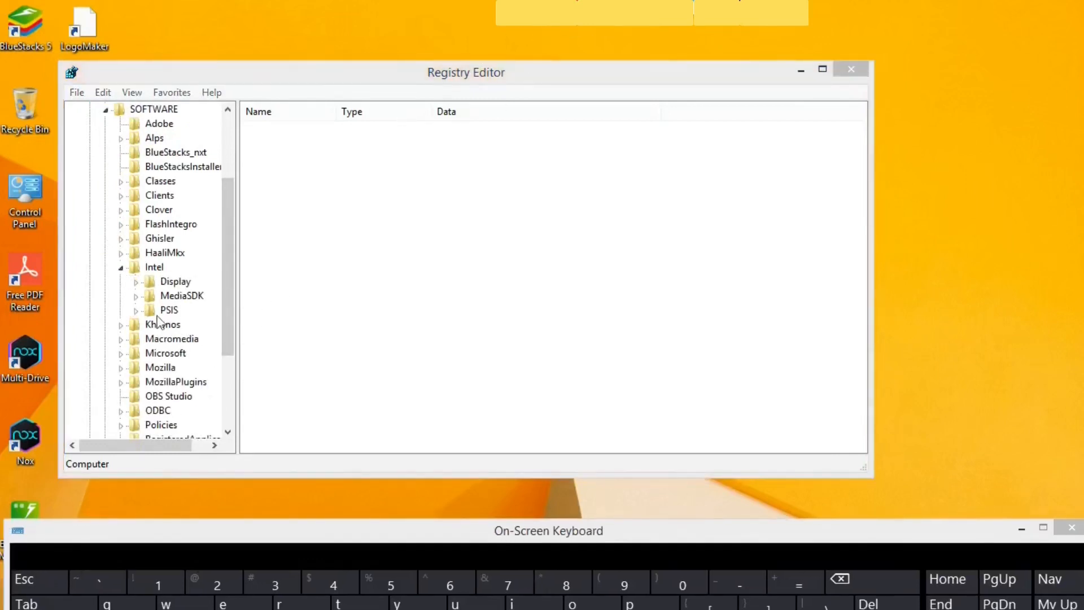
{"action": "right_click", "coordinate": [147, 273]}
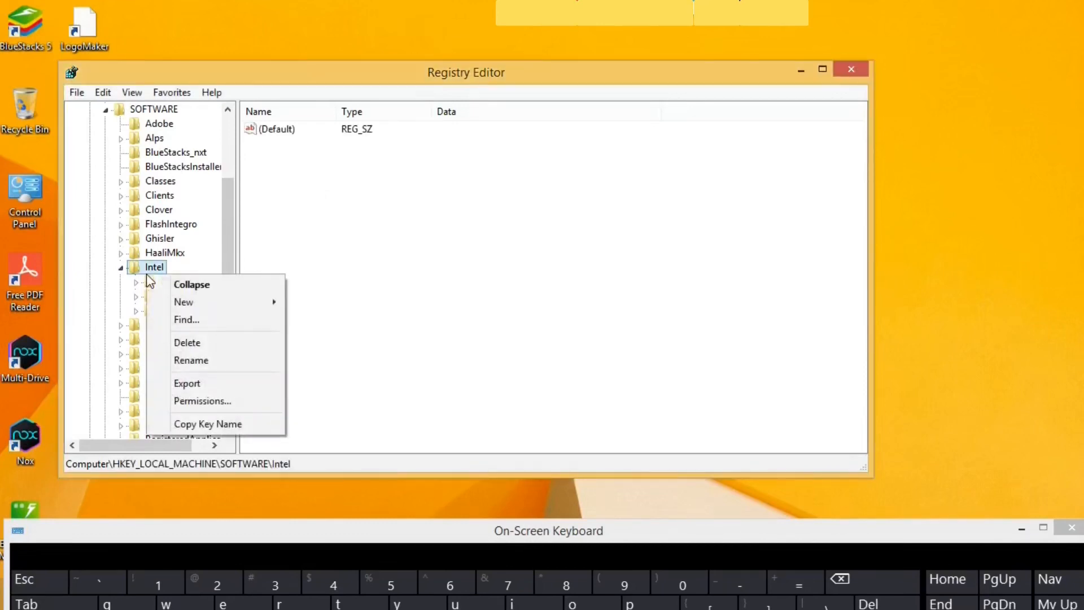
{"action": "mouse_move", "coordinate": [184, 301]}
{"action": "left_click", "coordinate": [322, 294]}
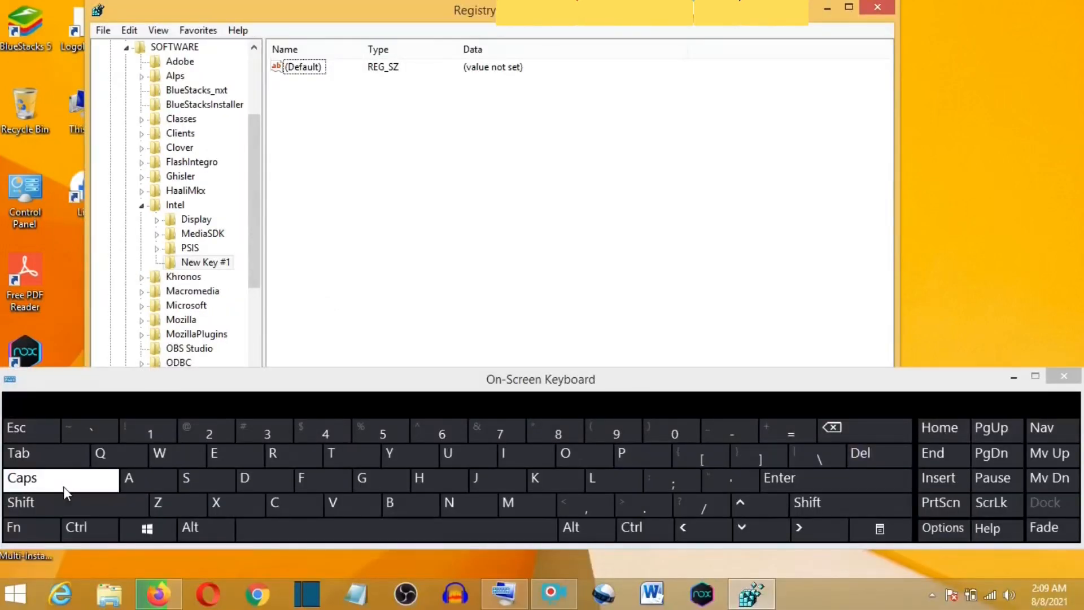
{"action": "right_click", "coordinate": [217, 270]}
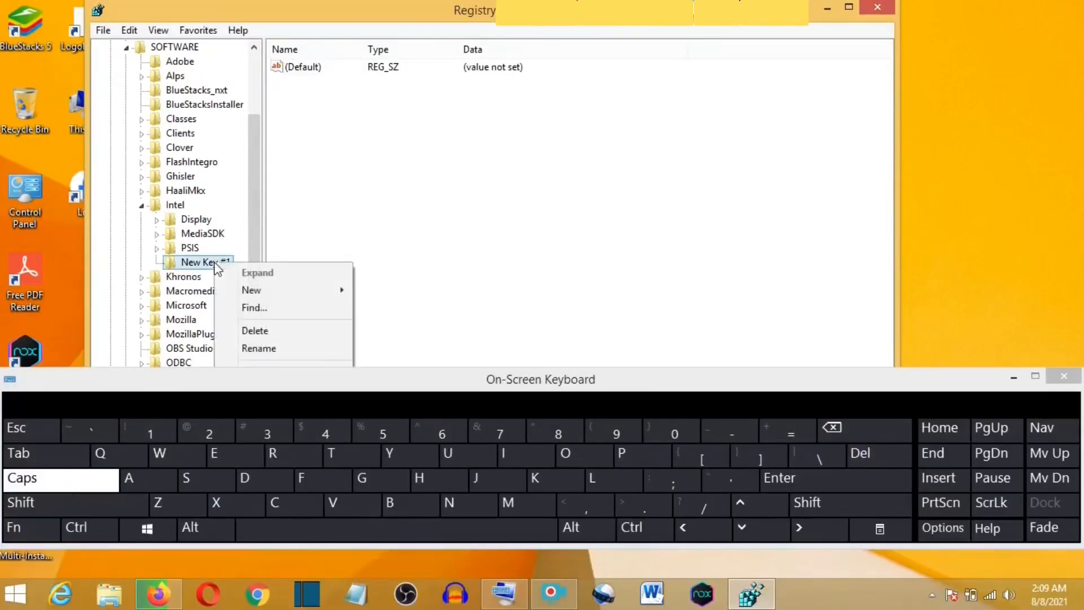
{"action": "left_click", "coordinate": [275, 349]}
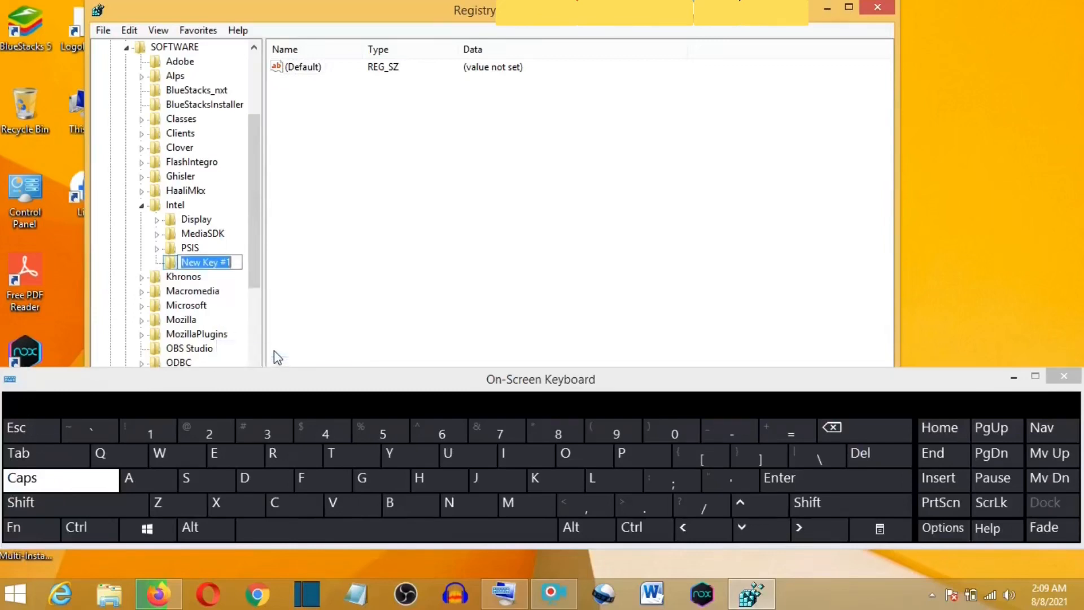
{"action": "left_click", "coordinate": [367, 476]}
{"action": "left_click", "coordinate": [523, 506]}
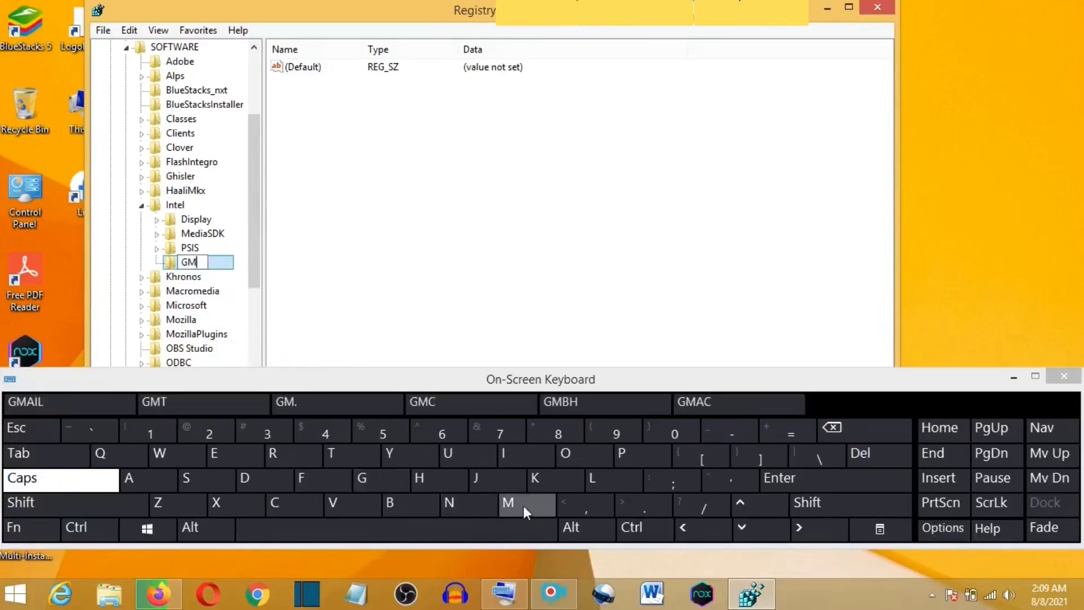
{"action": "left_click", "coordinate": [521, 502]}
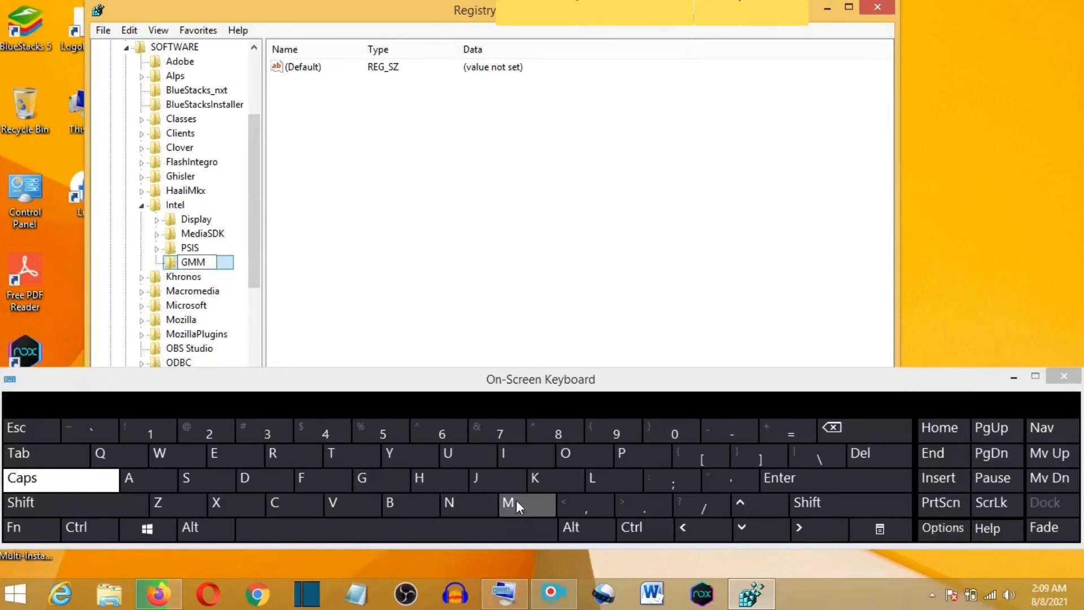
{"action": "left_click", "coordinate": [791, 477]}
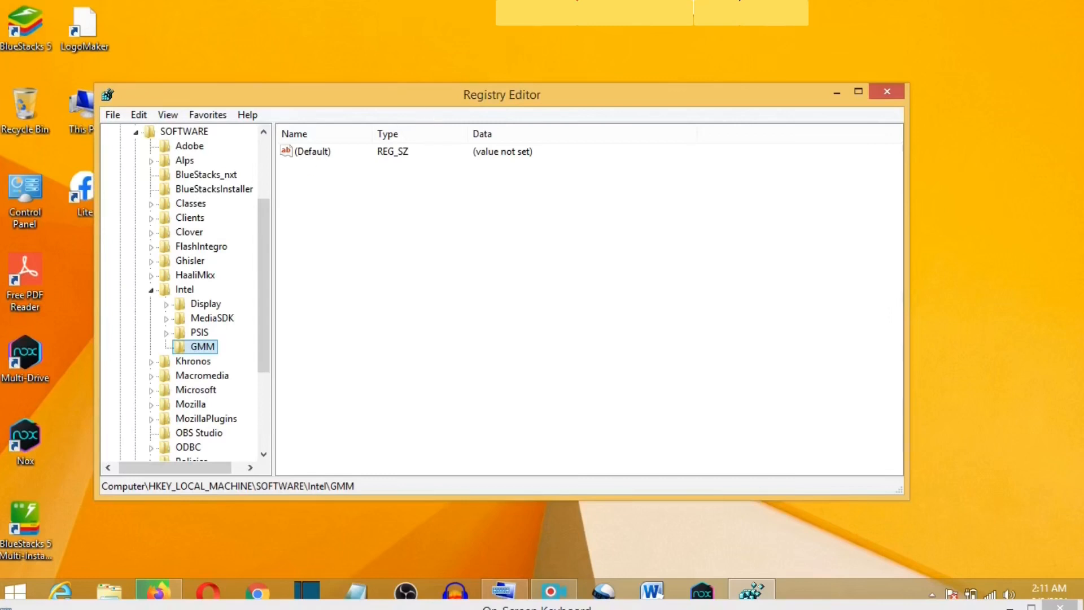
Create a new DWORD (32-bit) value inside the GMM key
{"action": "left_click", "coordinate": [575, 13]}
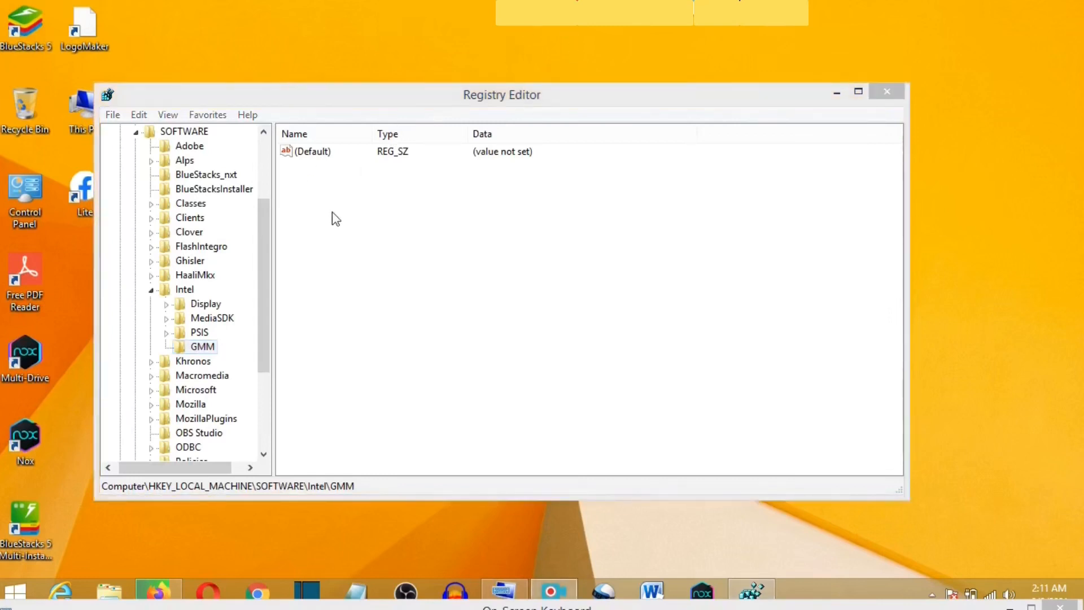
{"action": "right_click", "coordinate": [341, 197]}
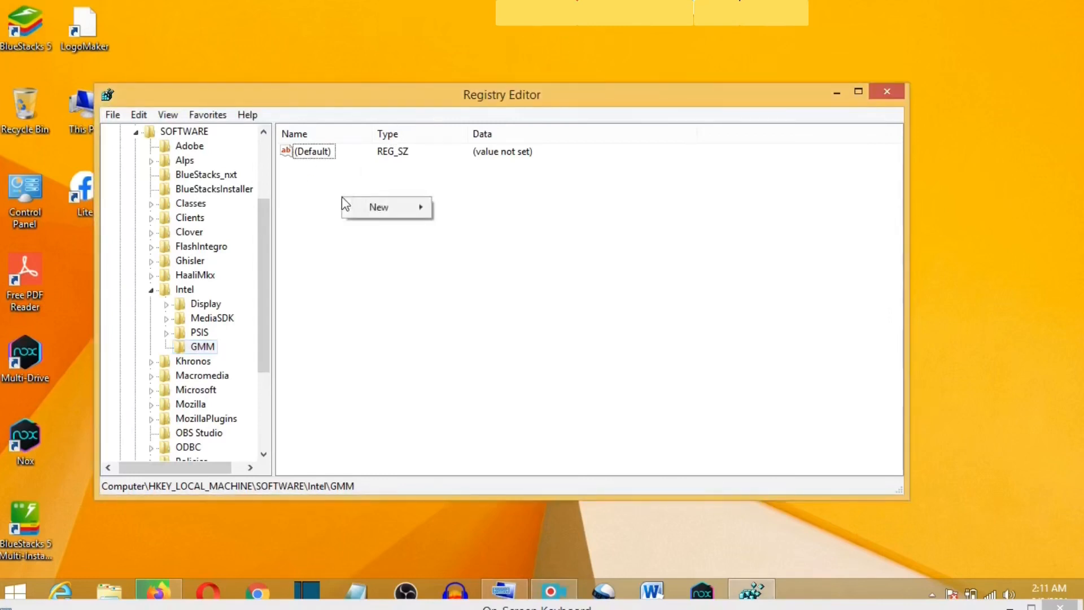
{"action": "mouse_move", "coordinate": [375, 207]}
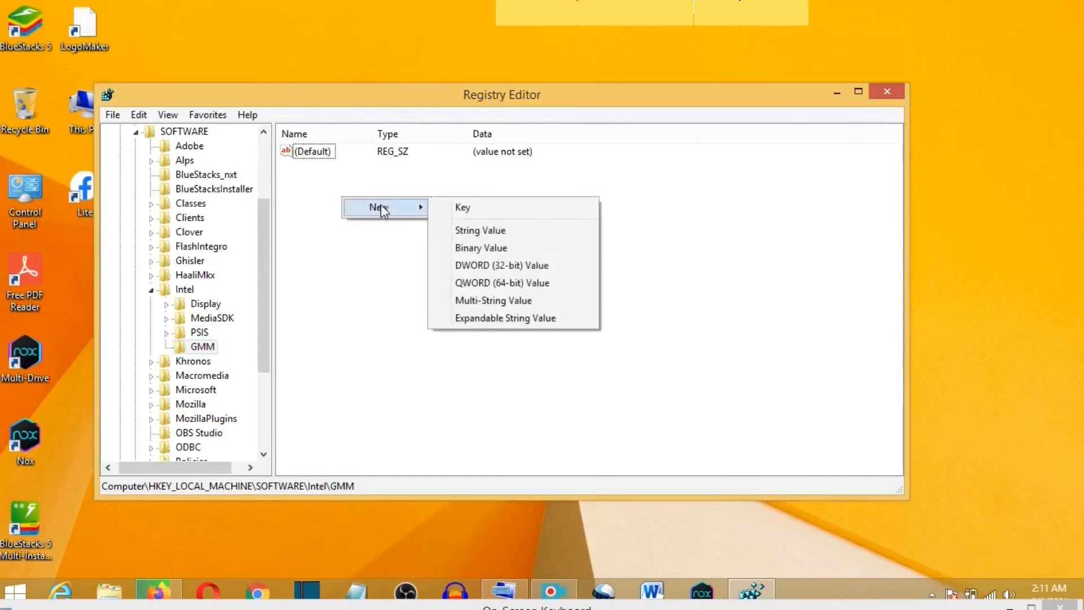
{"action": "left_click", "coordinate": [504, 265]}
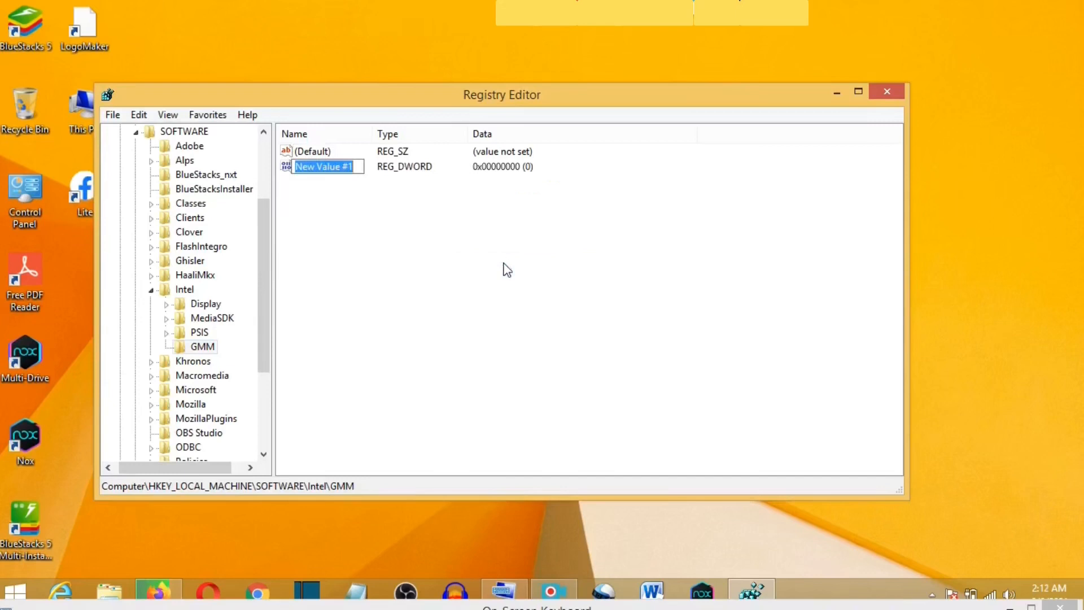
Rename the new DWORD value in the GMM key as DedicatedSegmentSize
{"action": "right_click", "coordinate": [325, 166]}
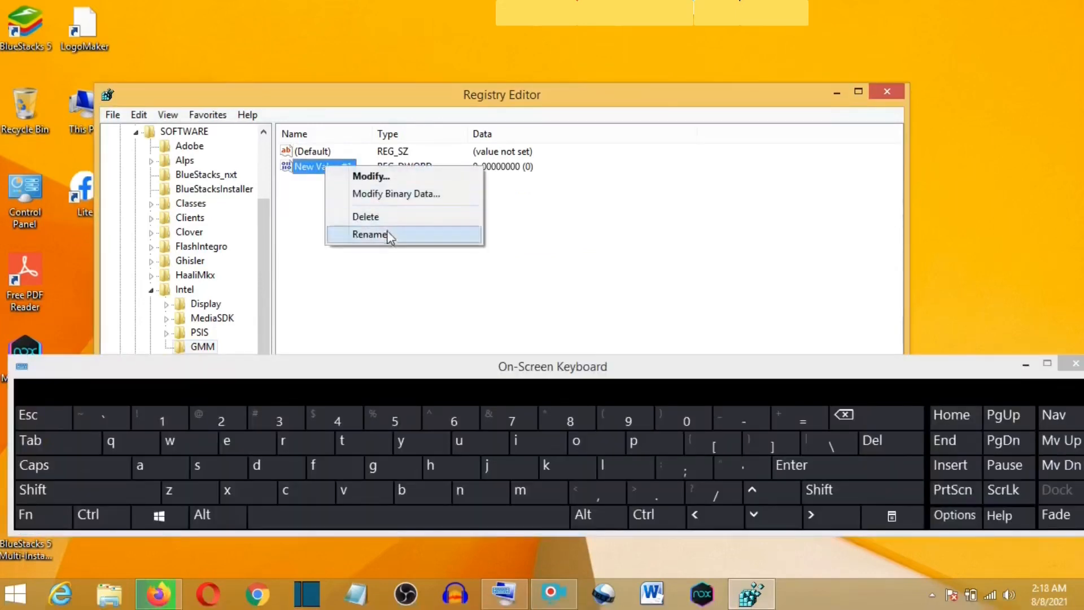
{"action": "left_click", "coordinate": [370, 233]}
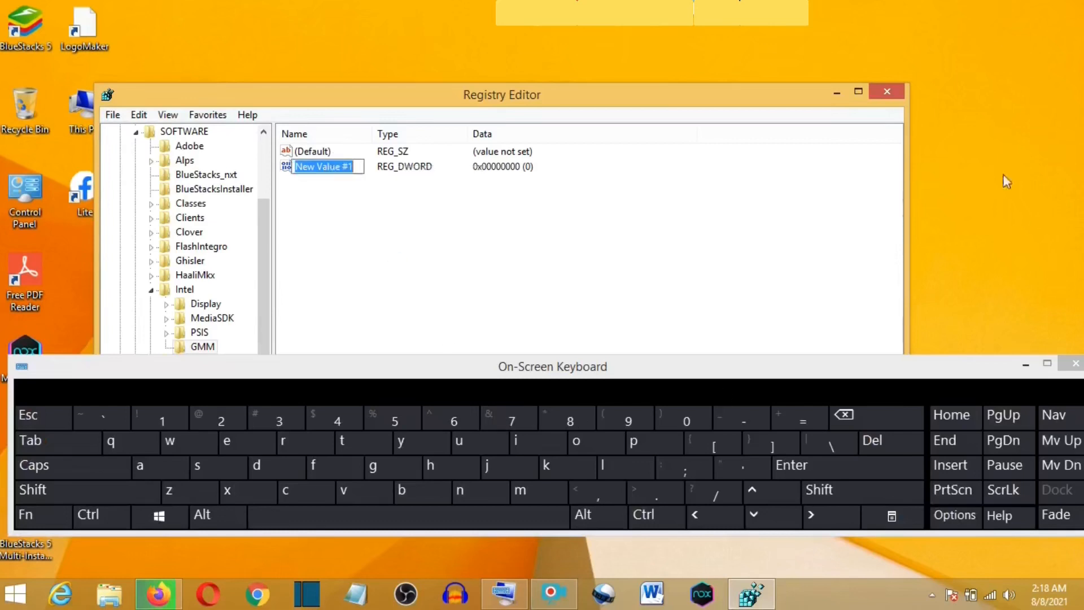
{"action": "left_click", "coordinate": [116, 488]}
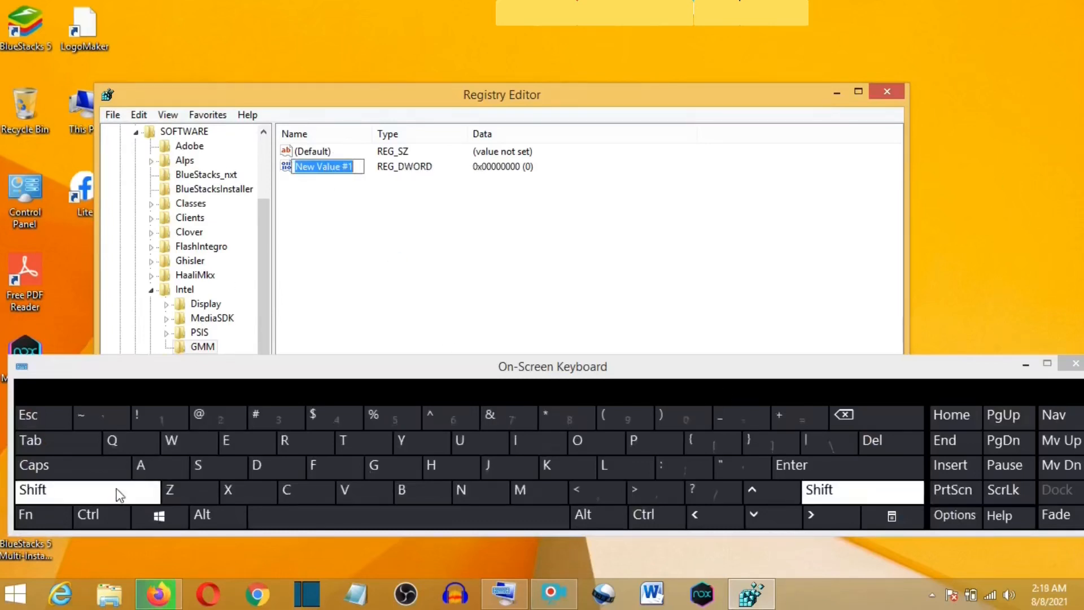
{"action": "left_click", "coordinate": [268, 466]}
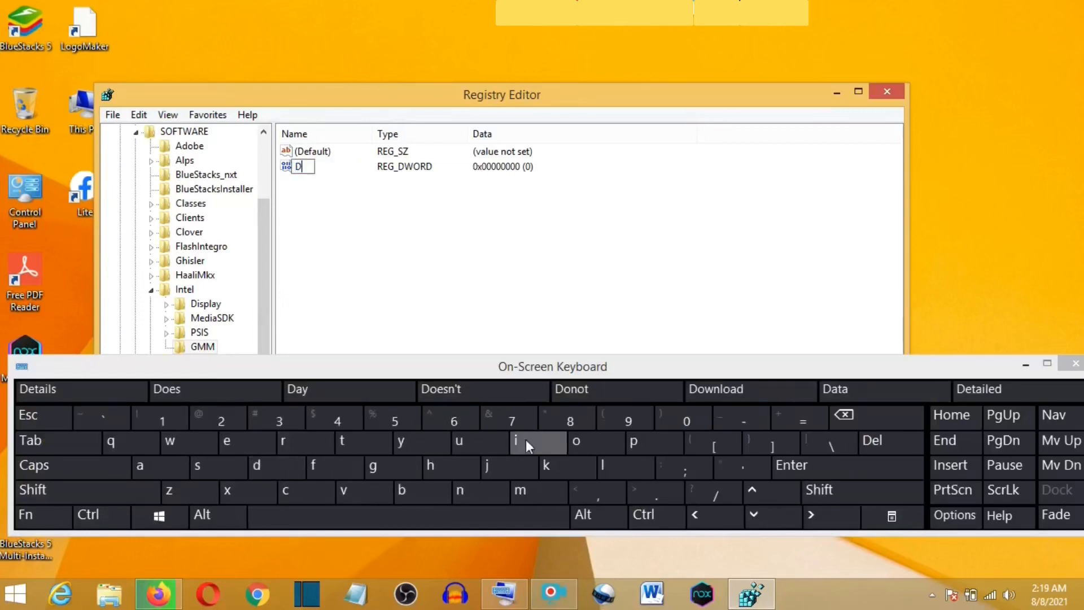
{"action": "left_click", "coordinate": [233, 439]}
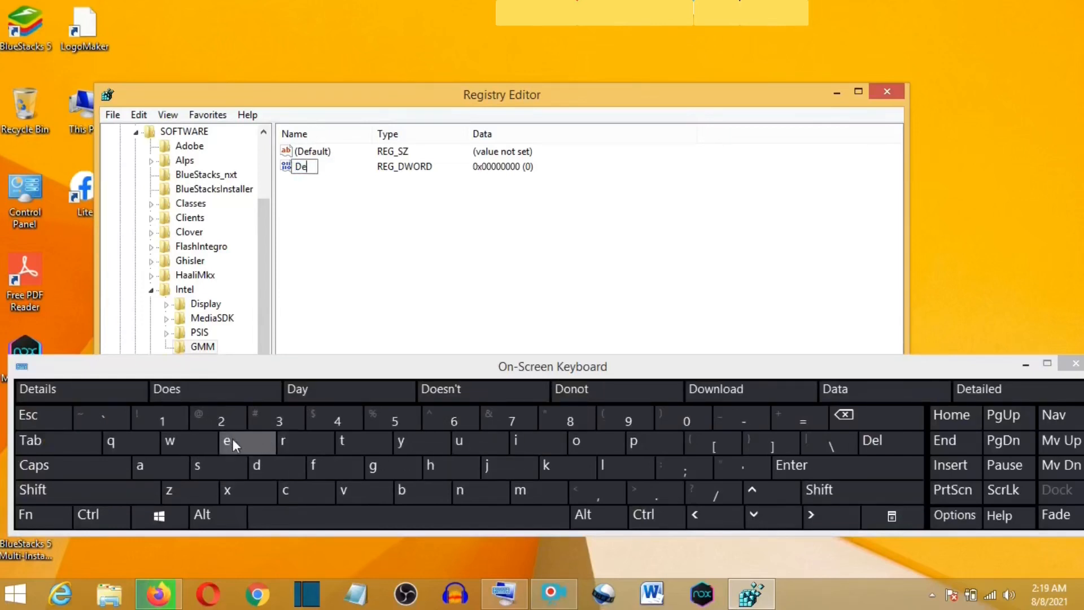
{"action": "left_click", "coordinate": [276, 469]}
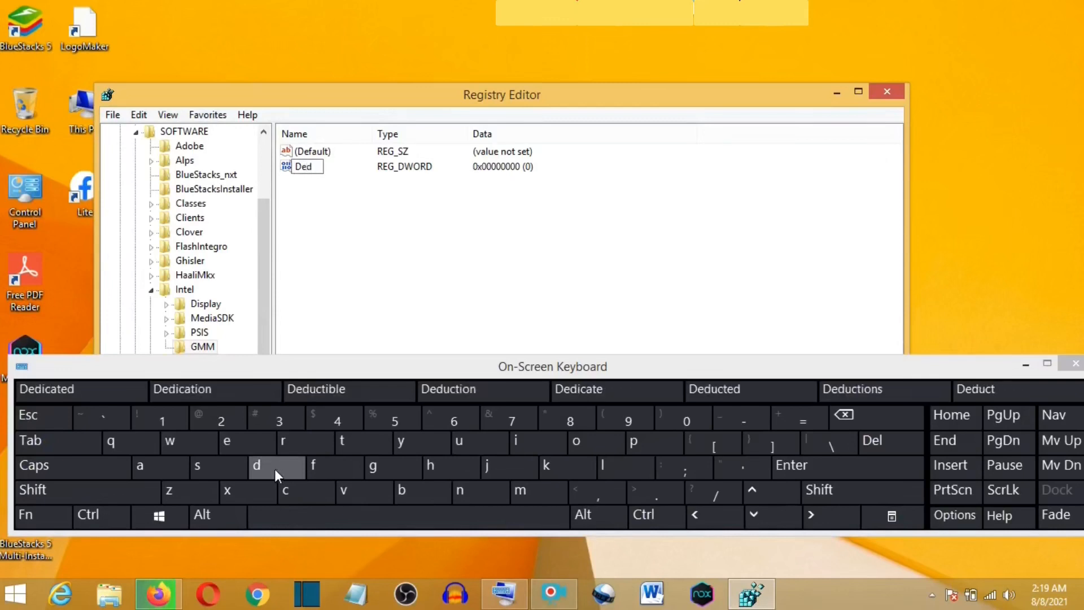
{"action": "left_click", "coordinate": [79, 388]}
{"action": "left_click", "coordinate": [872, 412]}
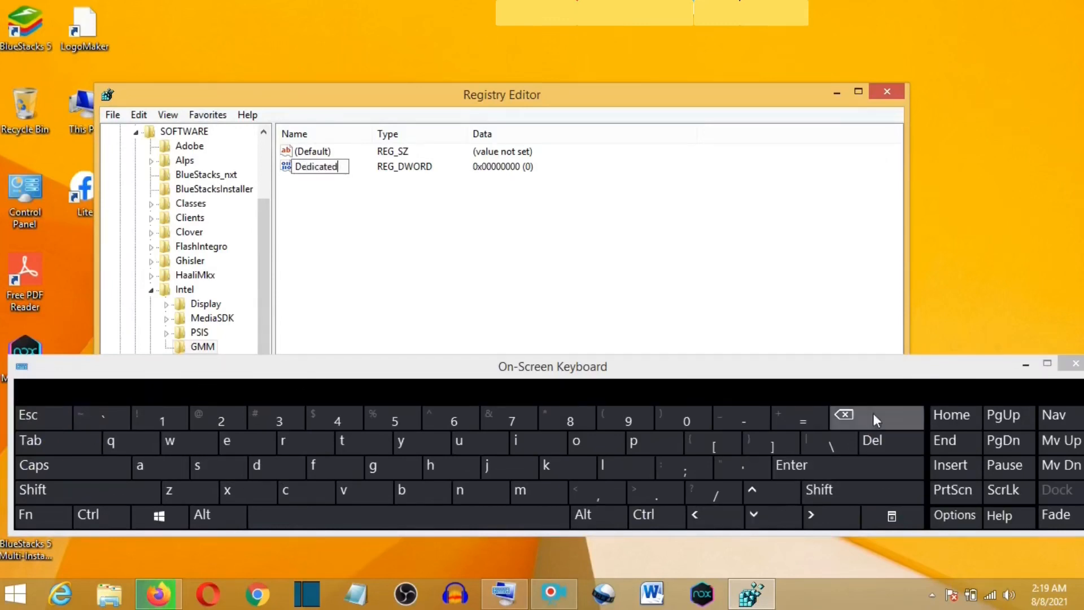
{"action": "type", "text": "SegmentS"}
{"action": "left_click", "coordinate": [525, 439]}
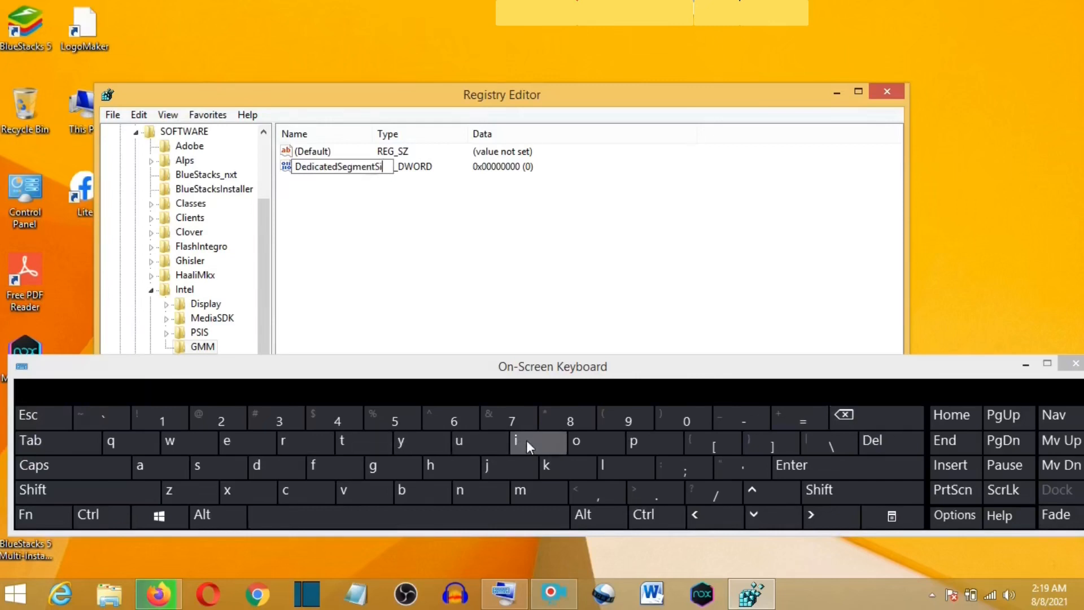
{"action": "left_click", "coordinate": [184, 489]}
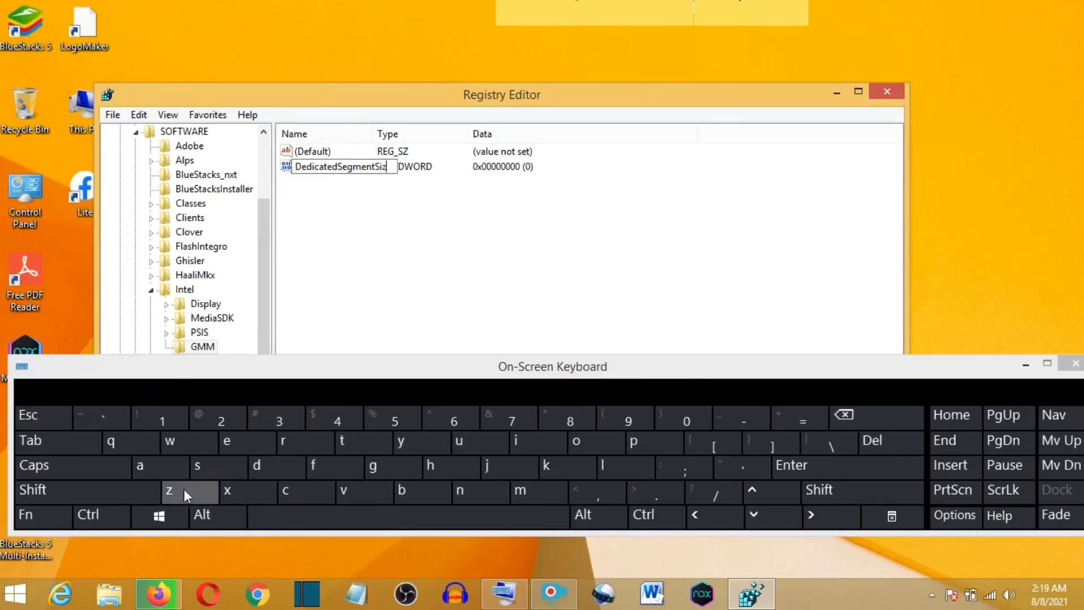
{"action": "left_click", "coordinate": [230, 445]}
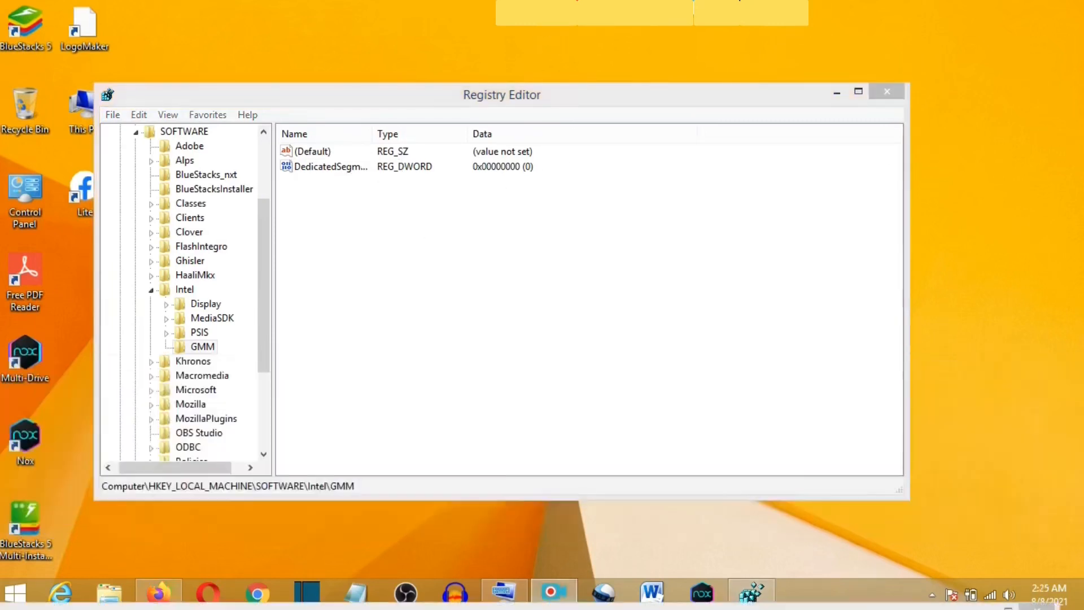
Open DedicatedSegmentSize for editing, view This PC's properties, and set the value data to 512
{"action": "key", "text": "Return"}
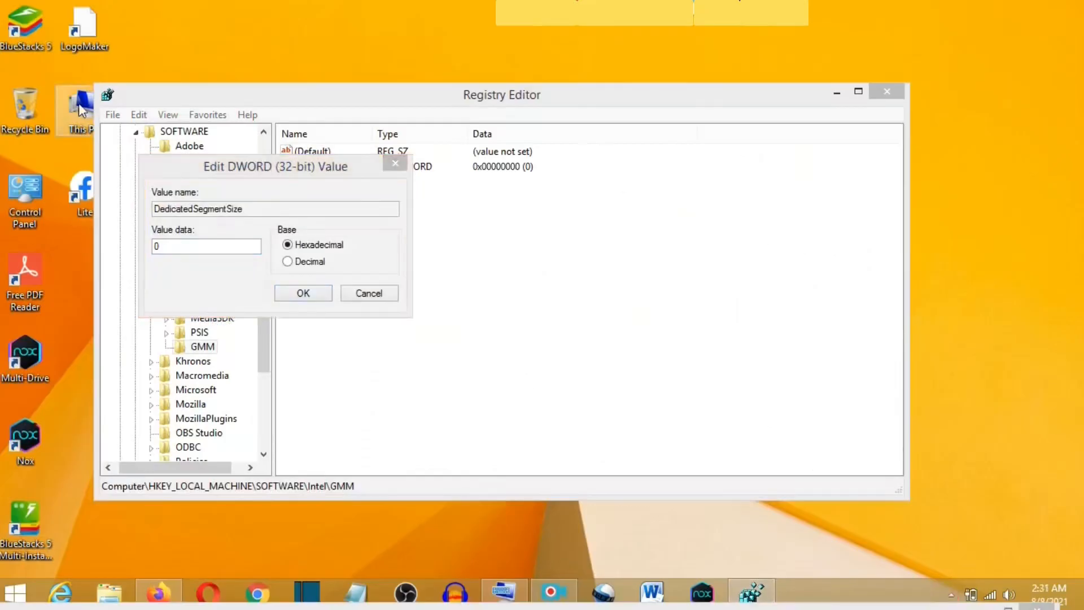
{"action": "right_click", "coordinate": [79, 105]}
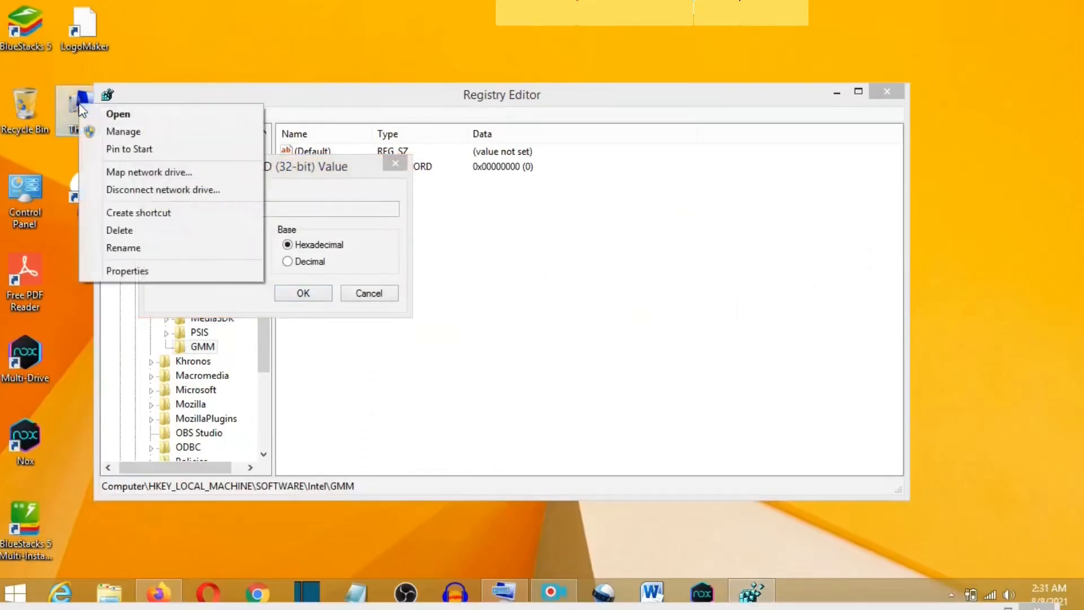
{"action": "left_click", "coordinate": [163, 275]}
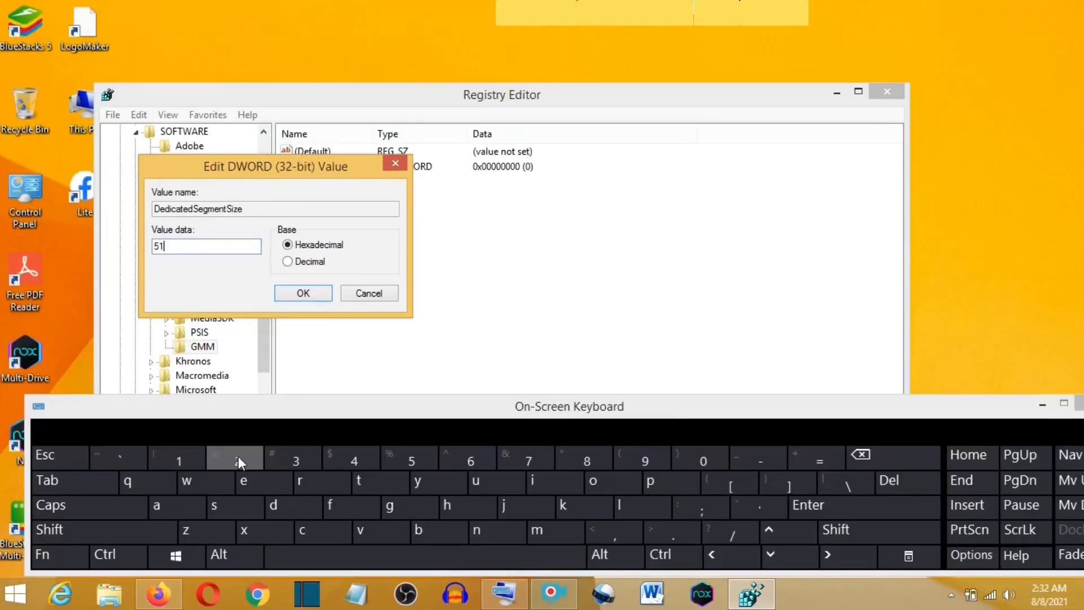
{"action": "left_click", "coordinate": [238, 455]}
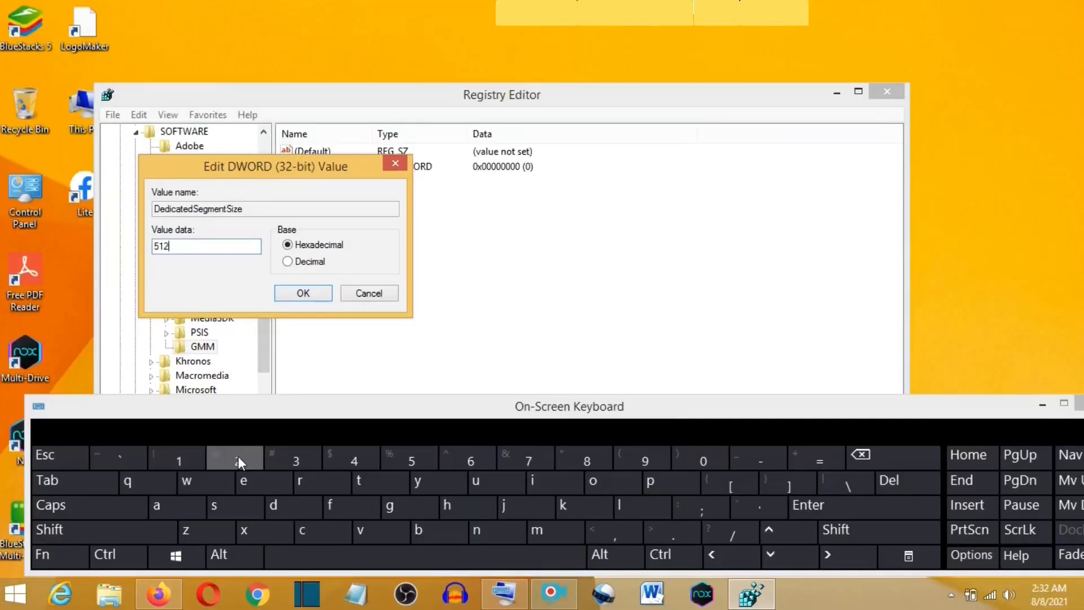
{"action": "left_click", "coordinate": [304, 293]}
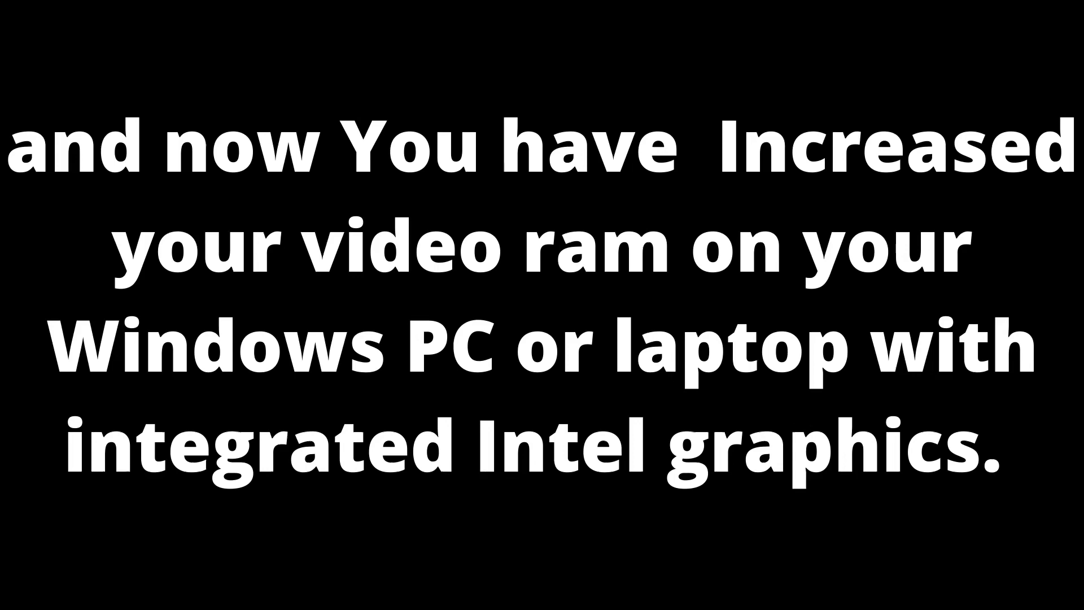